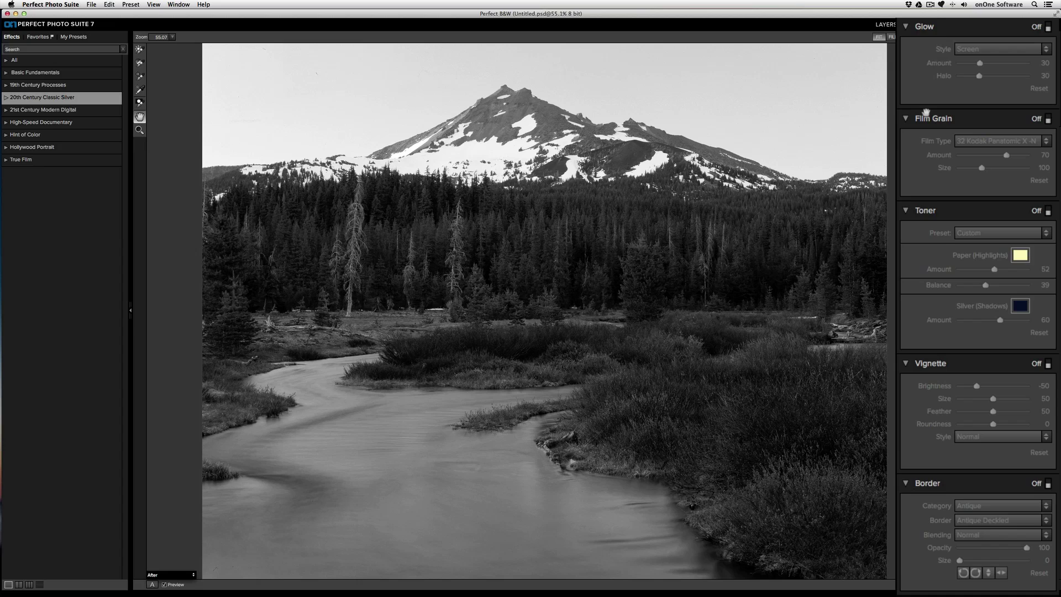
Step: Enable Glow, try Multiply then settle on Screen, set Amount 54 and Halo 73, then disable it
click(1048, 27)
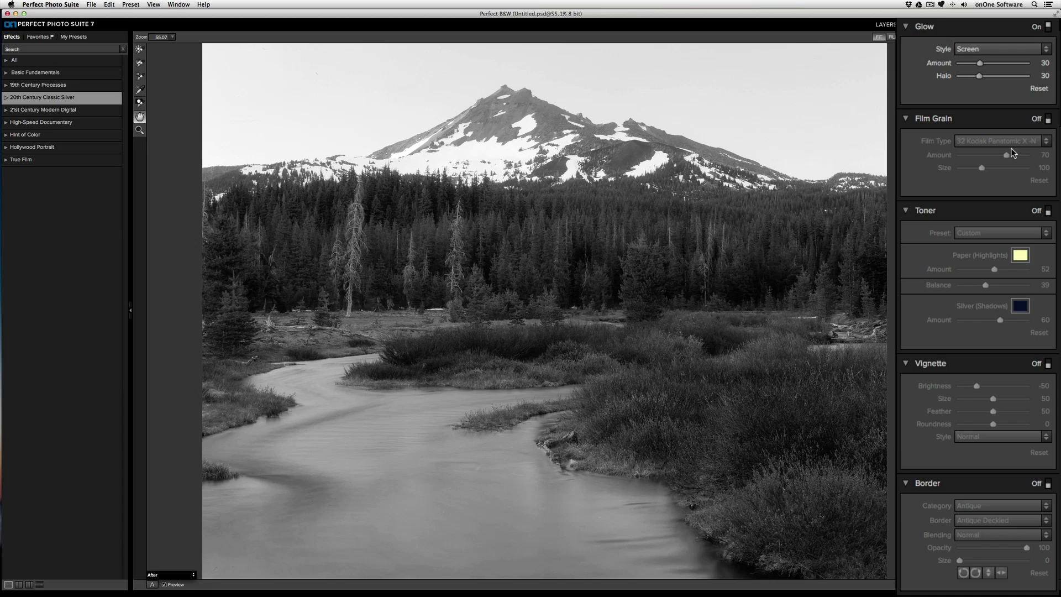
click(1036, 49)
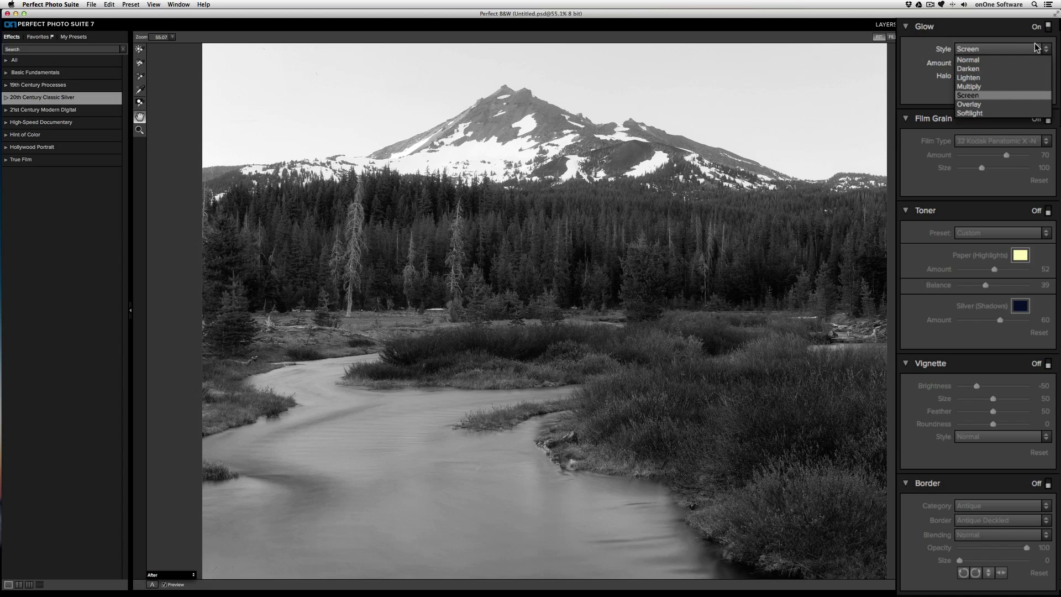
click(990, 86)
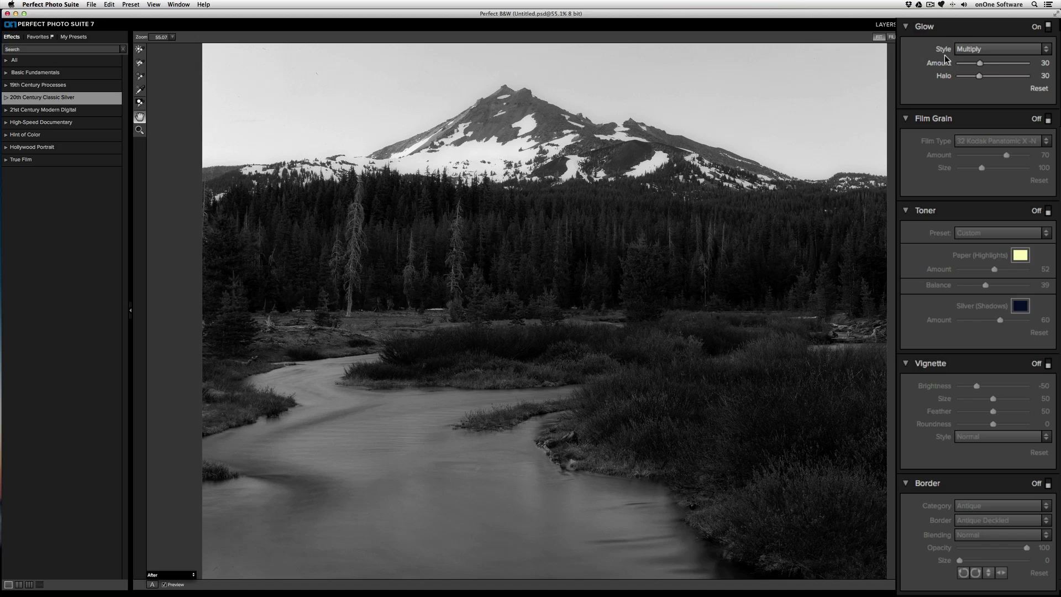
click(959, 50)
click(961, 95)
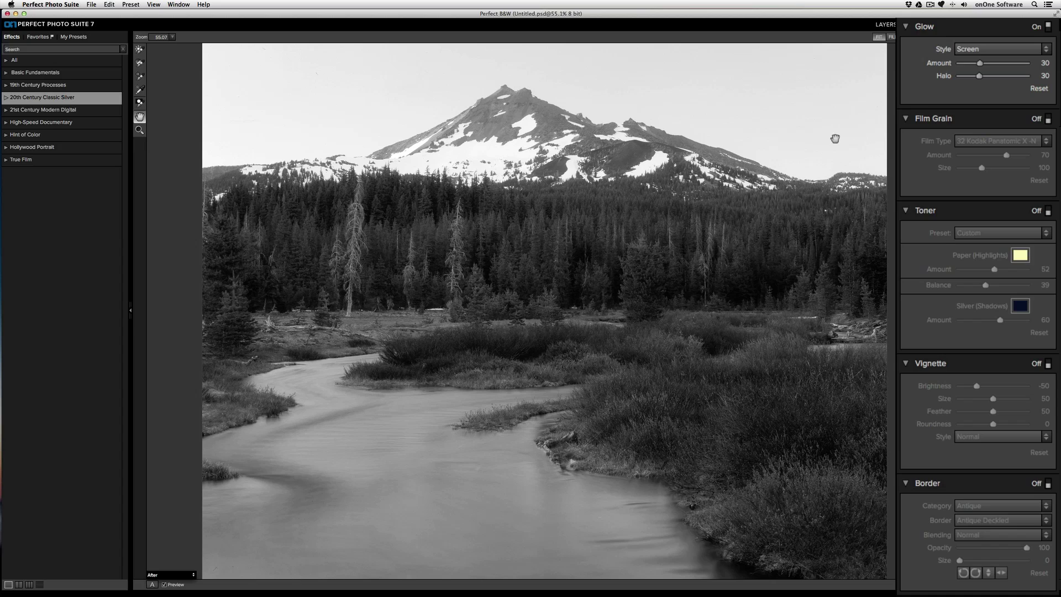
drag(980, 64, 1001, 72)
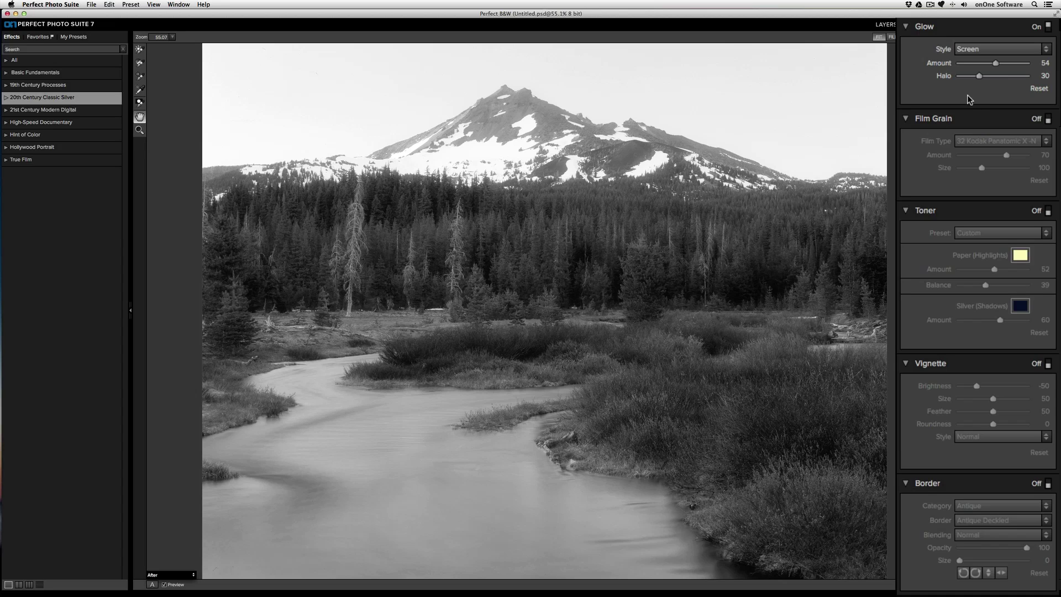
drag(979, 78, 1009, 77)
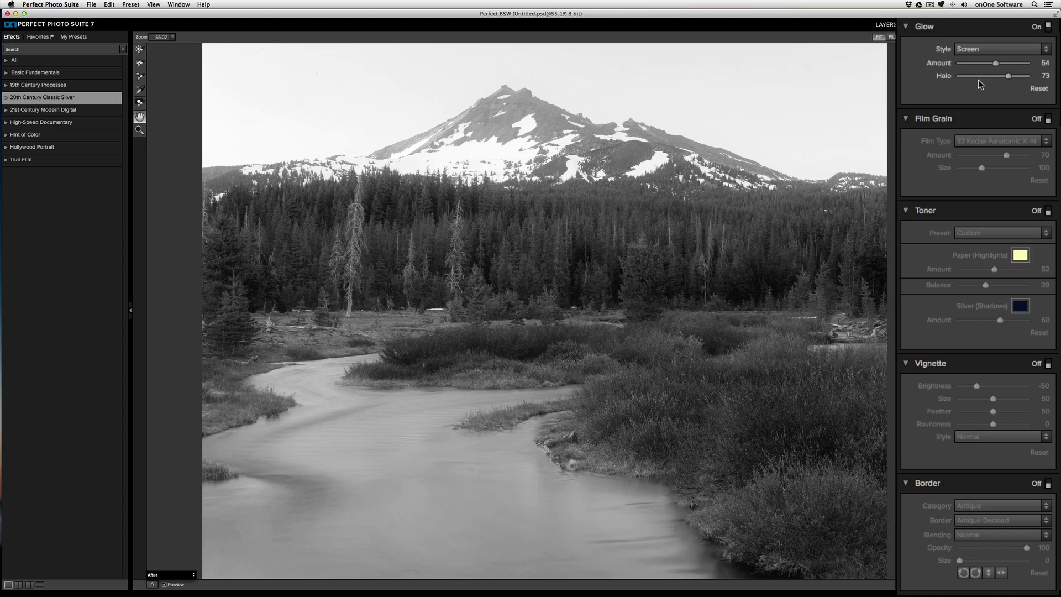
click(1048, 26)
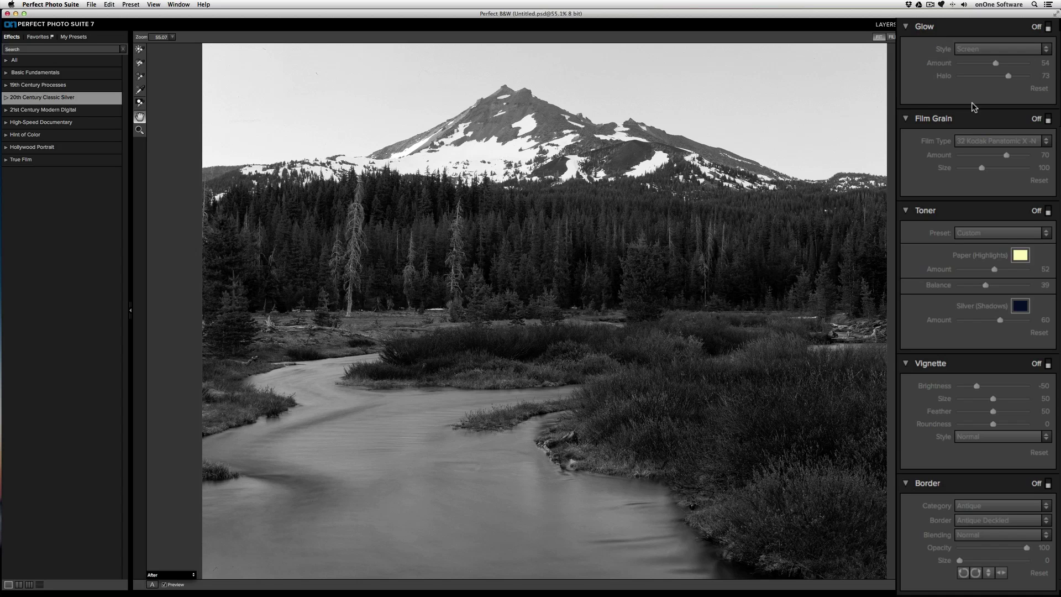
Step: Enable Film Grain with 100 Kodak T-MAX -N, Amount 100 and Size 156, then disable it
click(1047, 119)
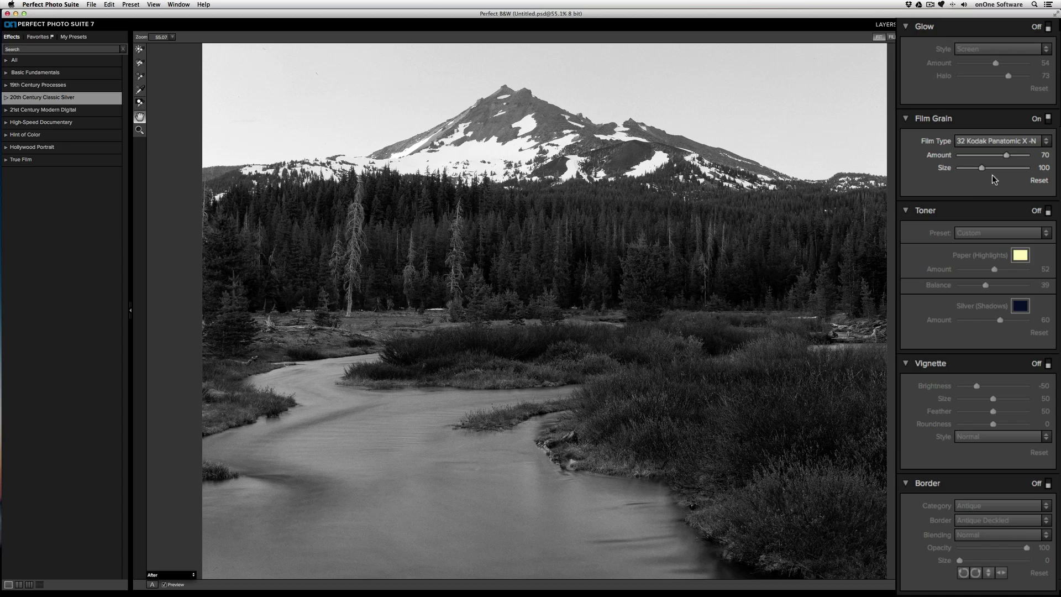
click(1041, 141)
mouse_move(1046, 175)
mouse_down()
mouse_move(1046, 206)
mouse_move(1046, 156)
mouse_up()
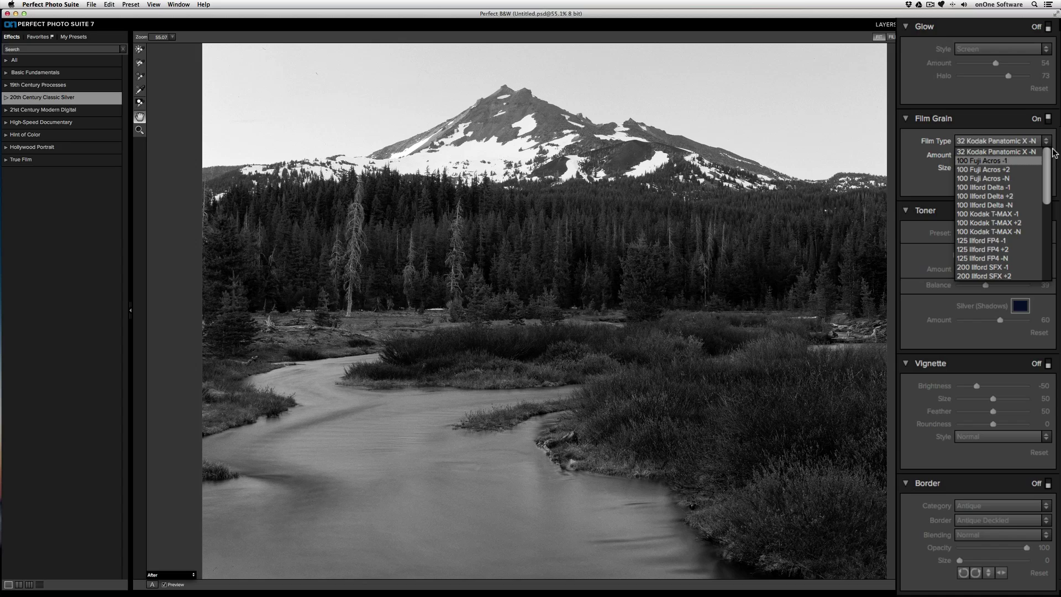
click(1004, 232)
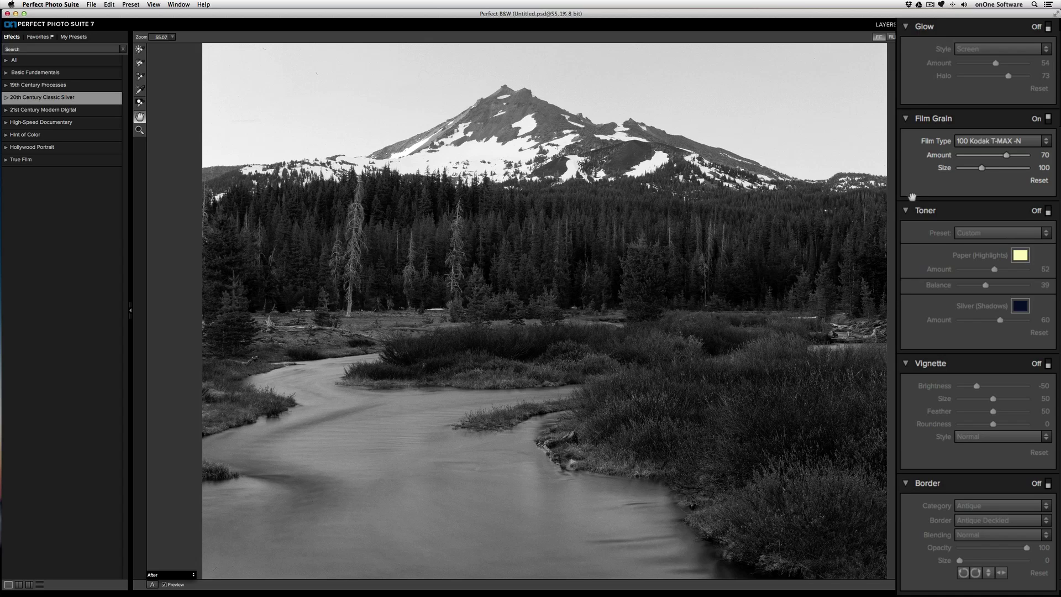
drag(1008, 156, 1029, 155)
drag(984, 168, 1007, 168)
click(1048, 119)
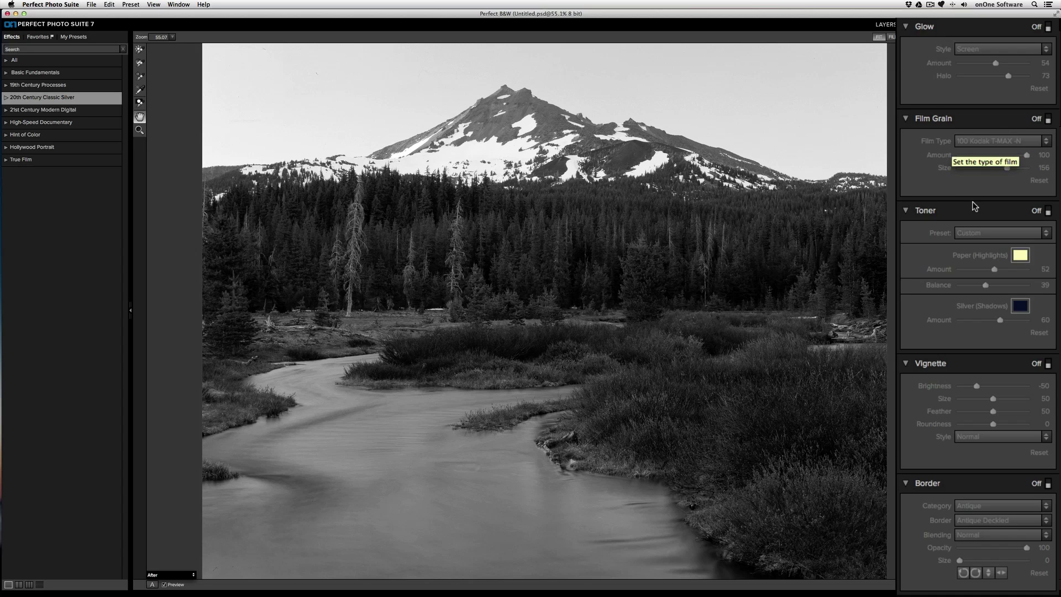
Step: Turn Toner on with the Black Tea 3 preset and bring up the Paper (Highlights) colour picker
click(1048, 211)
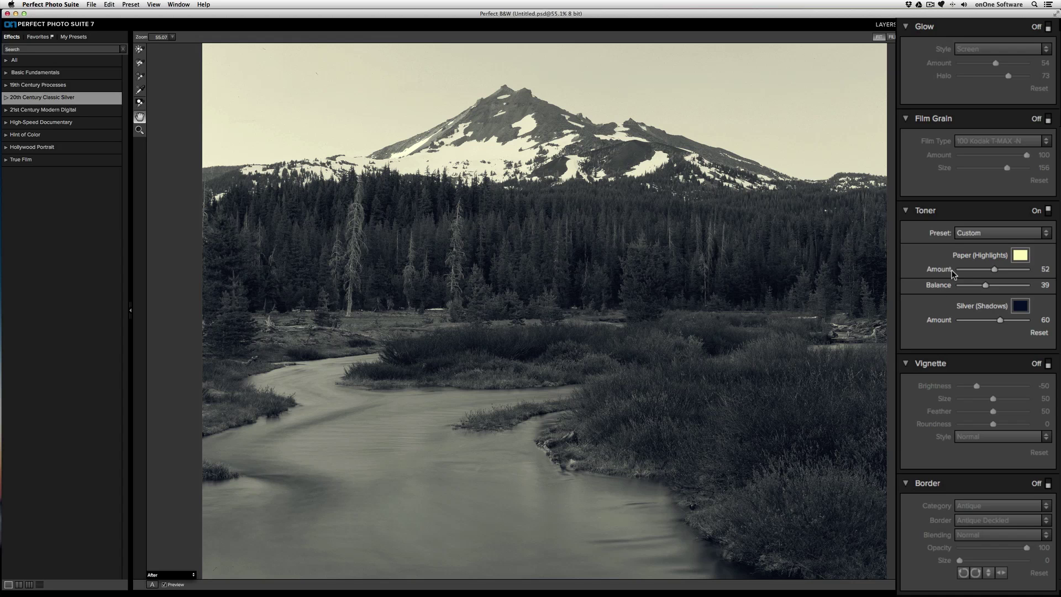
click(1043, 234)
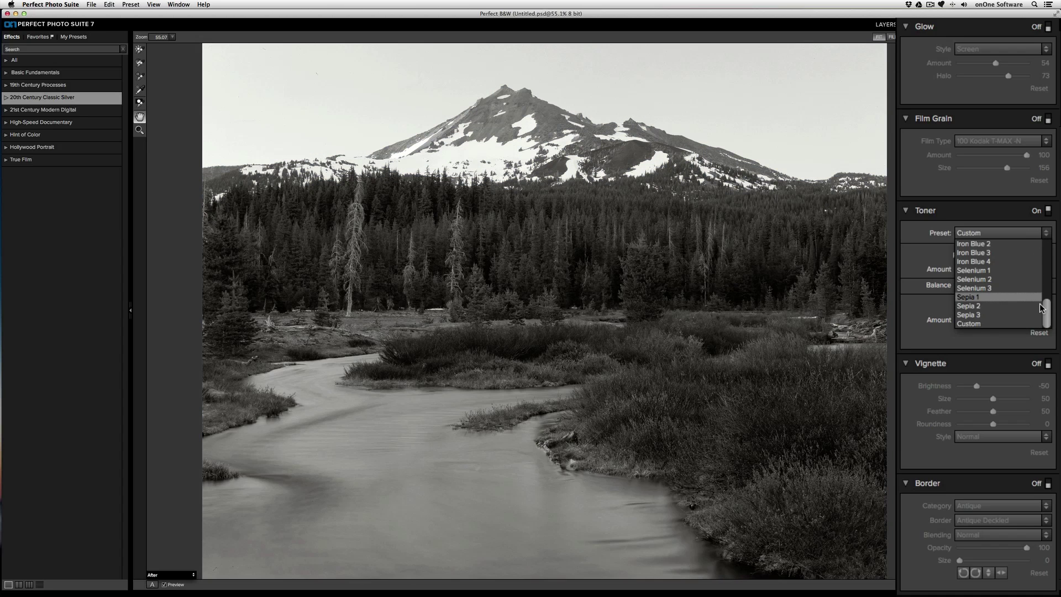
scroll(1048, 249, up, 10)
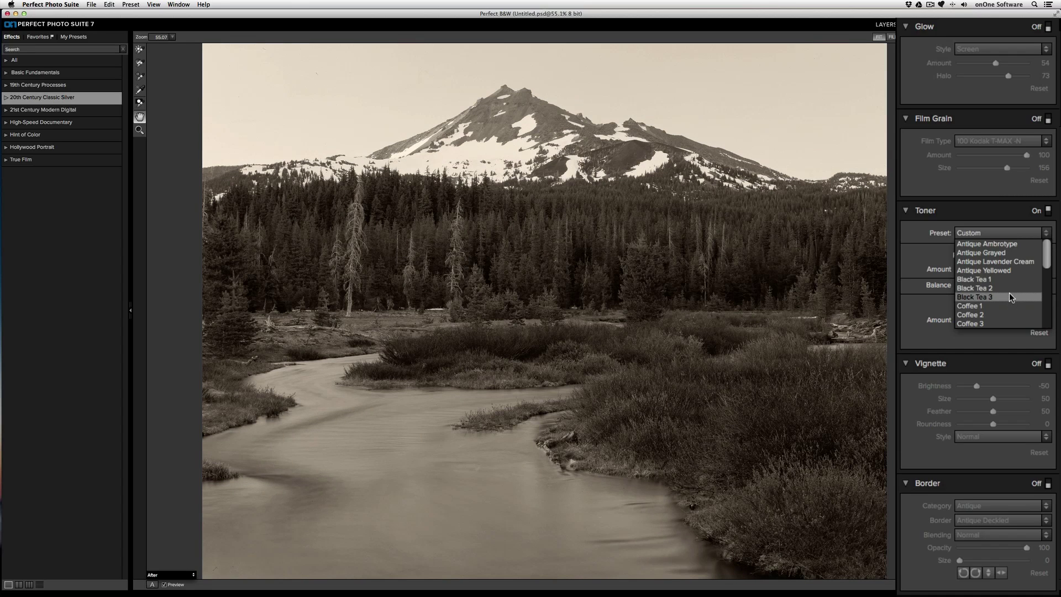
click(1009, 294)
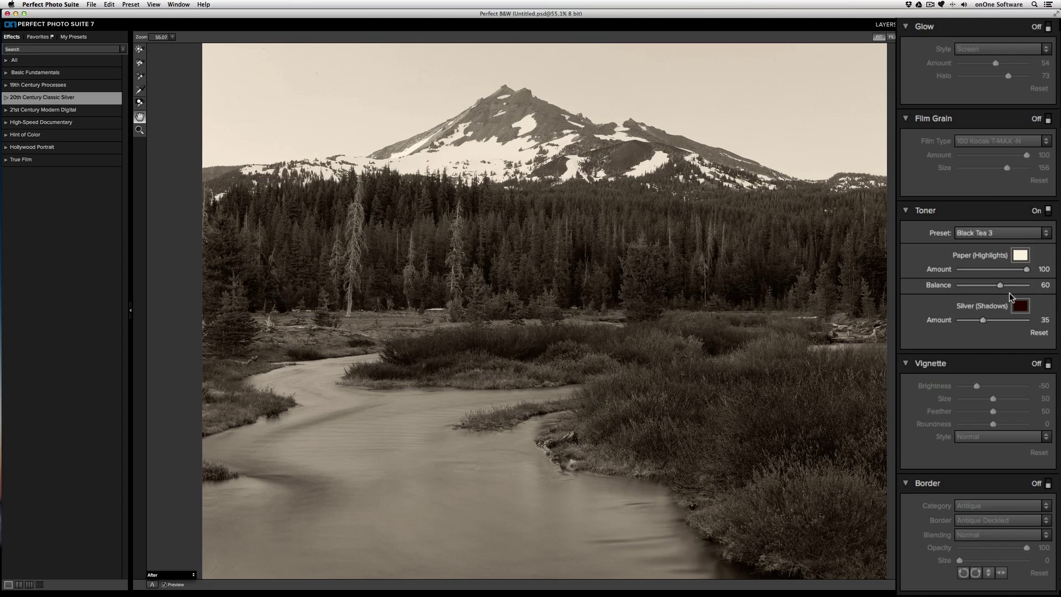
click(1020, 255)
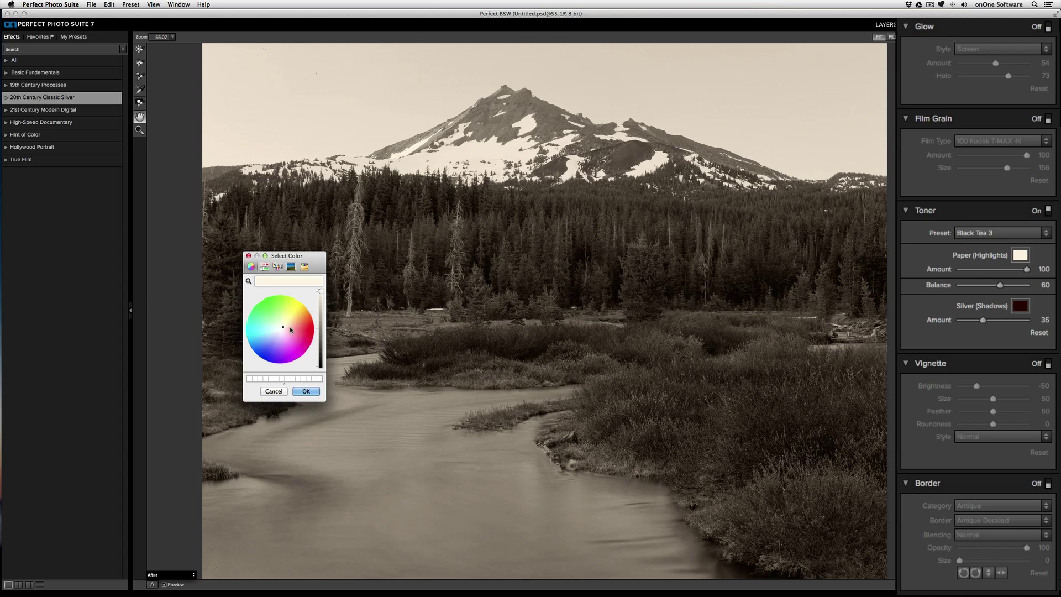
Step: Pick pale lavender for the Paper (Highlights) tint and pale yellow-green for the Silver (Shadows) tint
drag(291, 330, 280, 333)
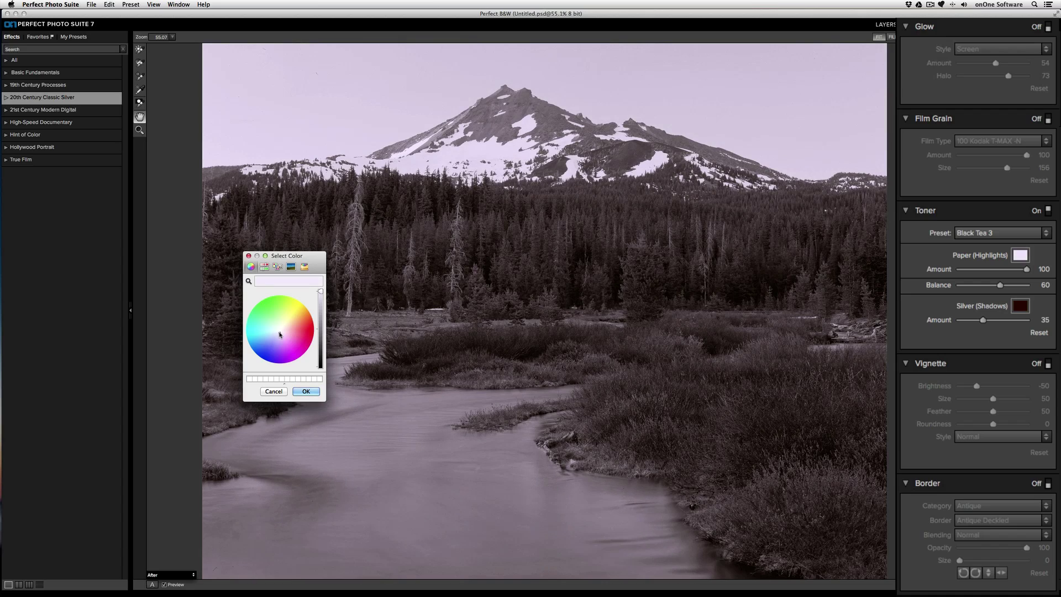
click(307, 392)
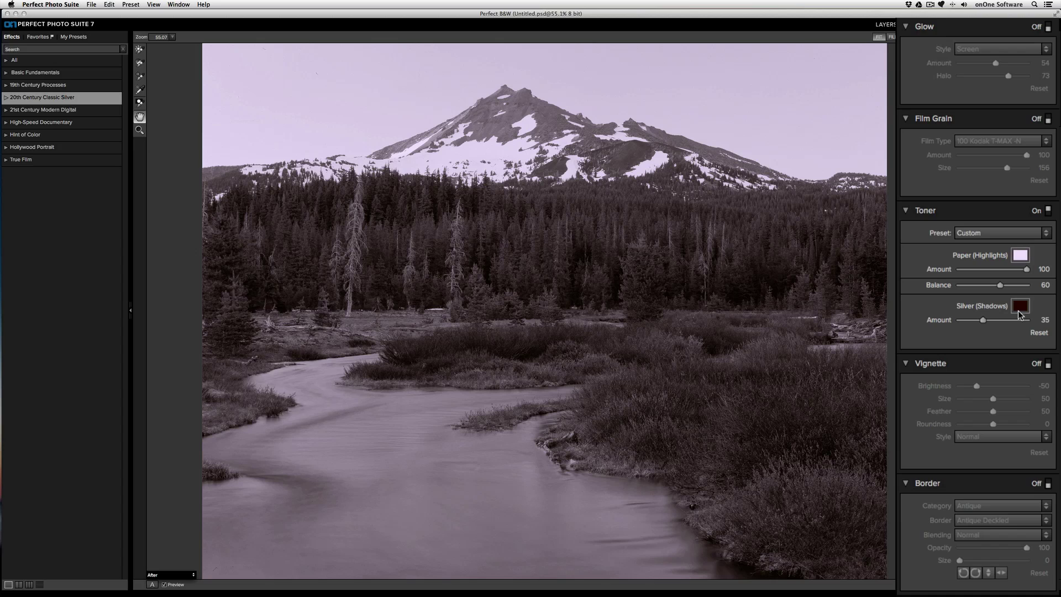
click(1020, 307)
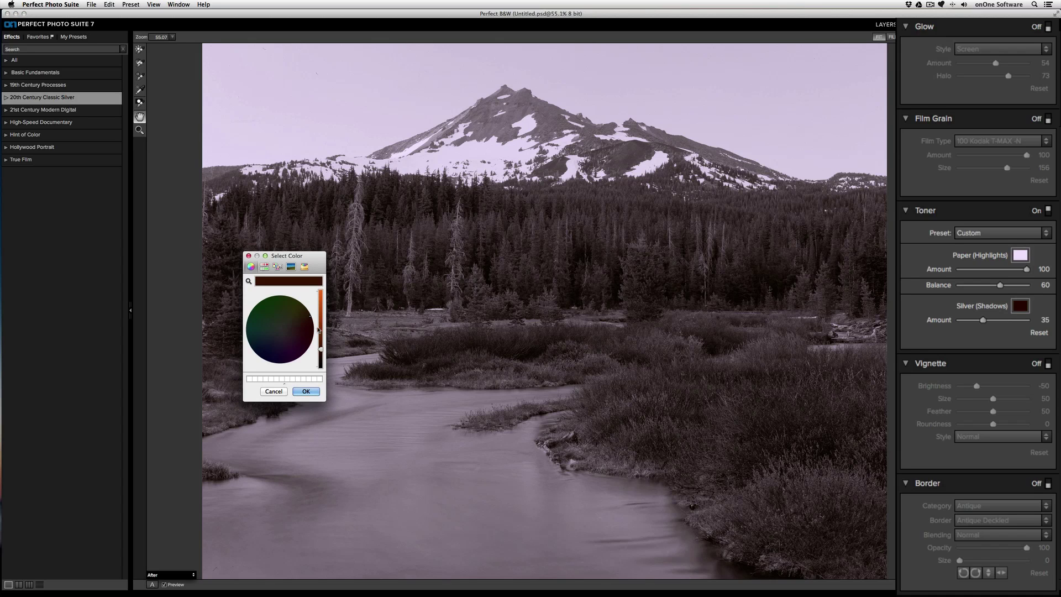
mouse_move(317, 330)
mouse_down()
mouse_move(321, 299)
mouse_move(285, 320)
mouse_up()
click(286, 326)
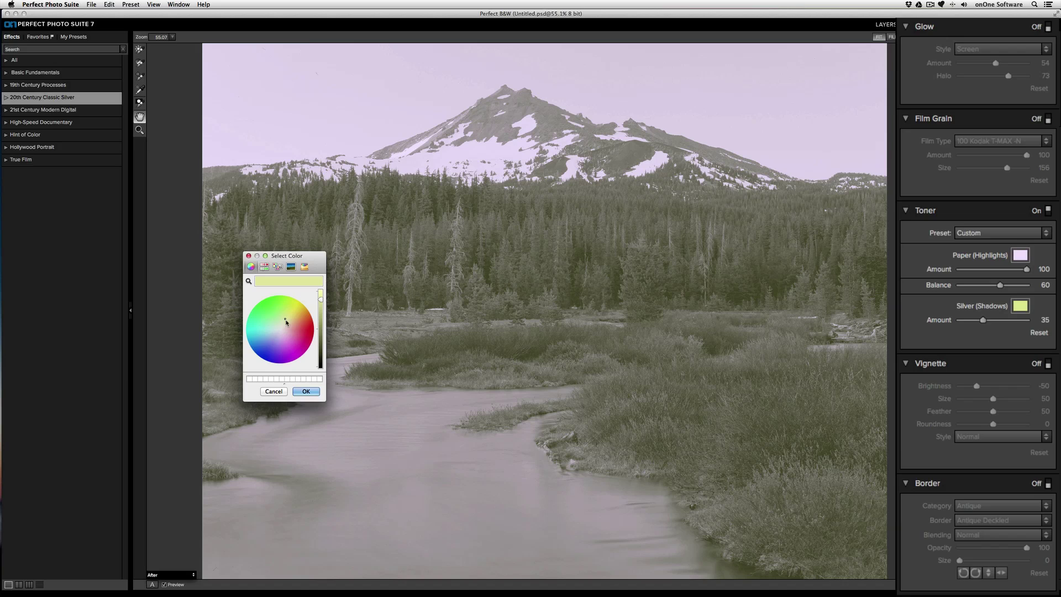
click(307, 391)
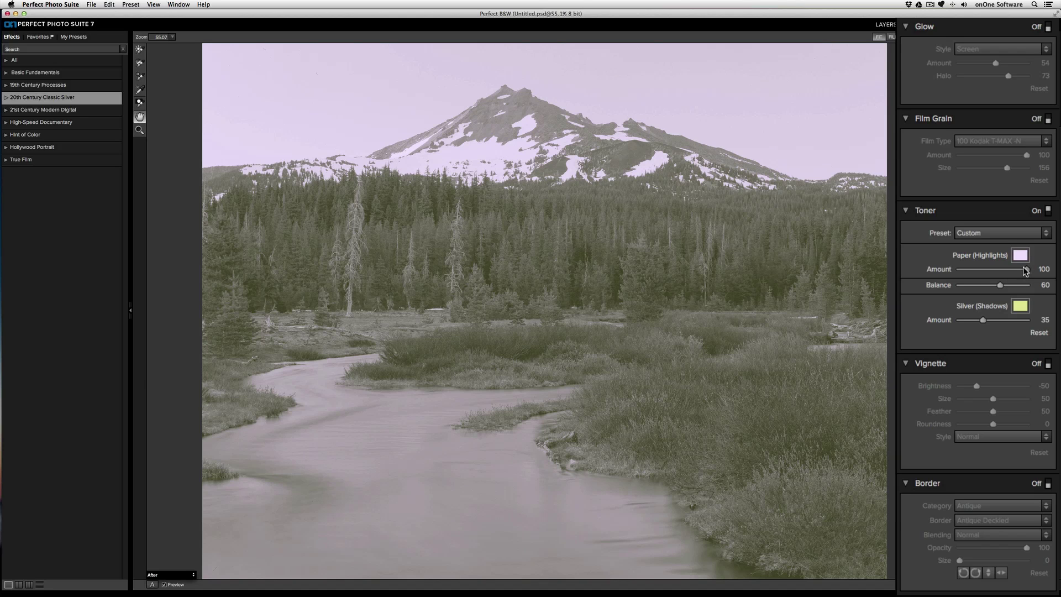
Step: Set Toner Paper Amount 32, Silver Amount 19 and Balance 78, then switch Toner off
drag(1027, 273, 982, 271)
drag(983, 321, 972, 320)
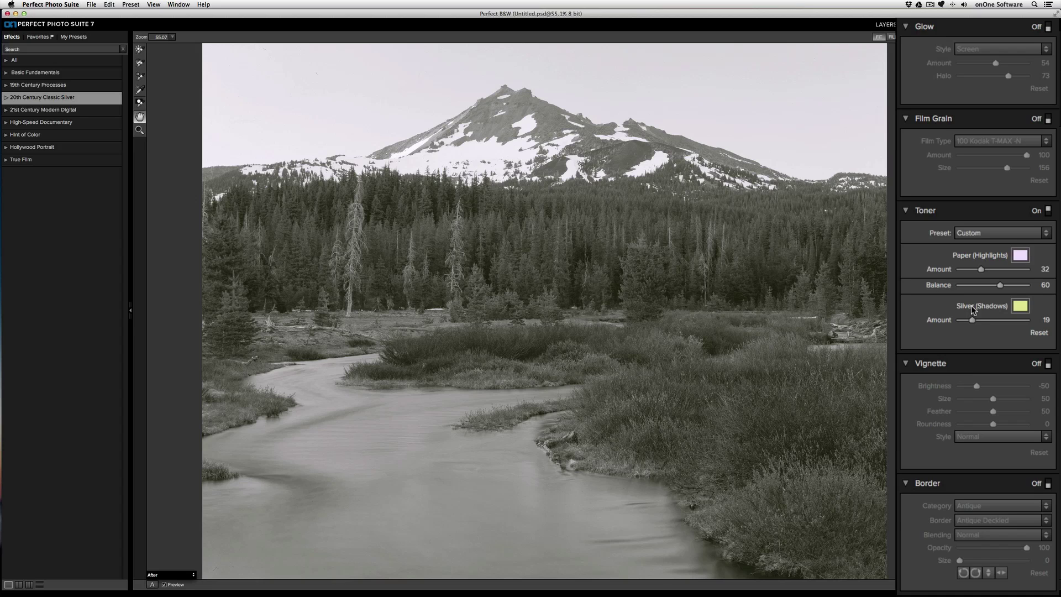
mouse_move(1000, 286)
mouse_down()
mouse_move(958, 289)
mouse_move(1010, 286)
mouse_up()
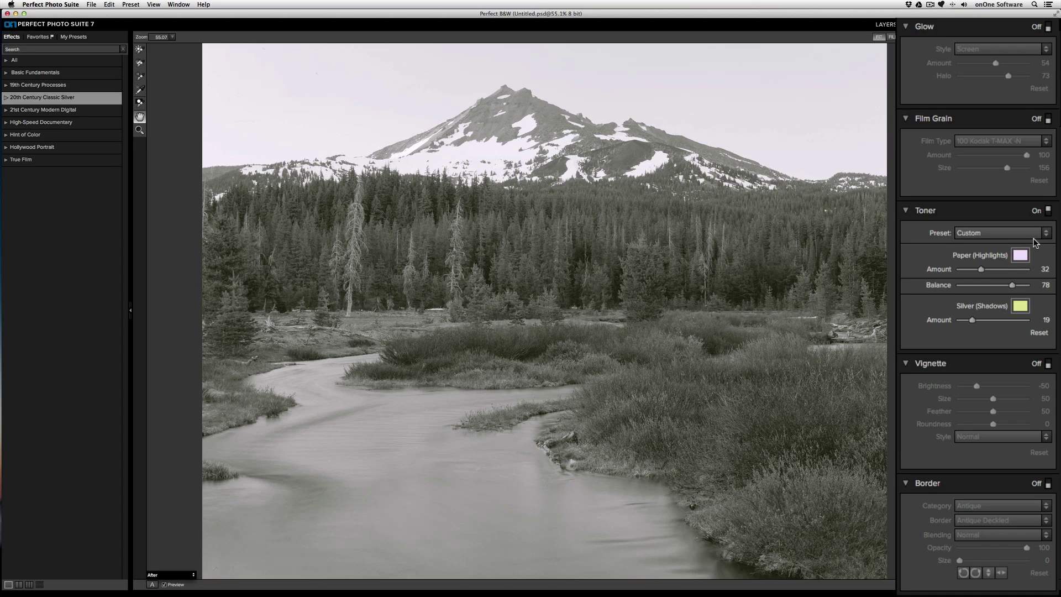
click(1049, 211)
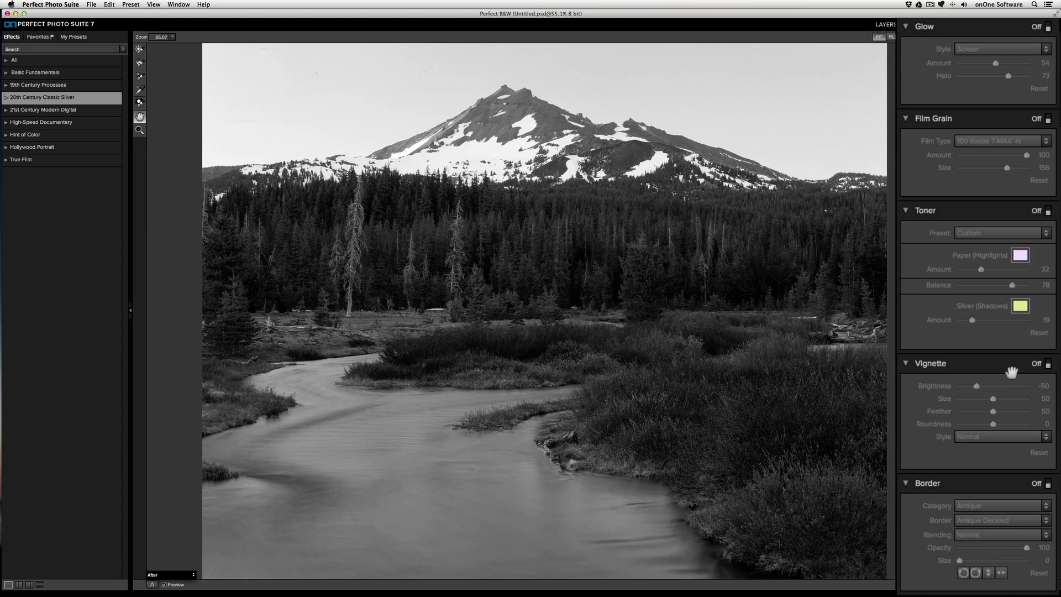
Step: Turn Vignette on and set Brightness to -68 and Size to 41
click(1048, 364)
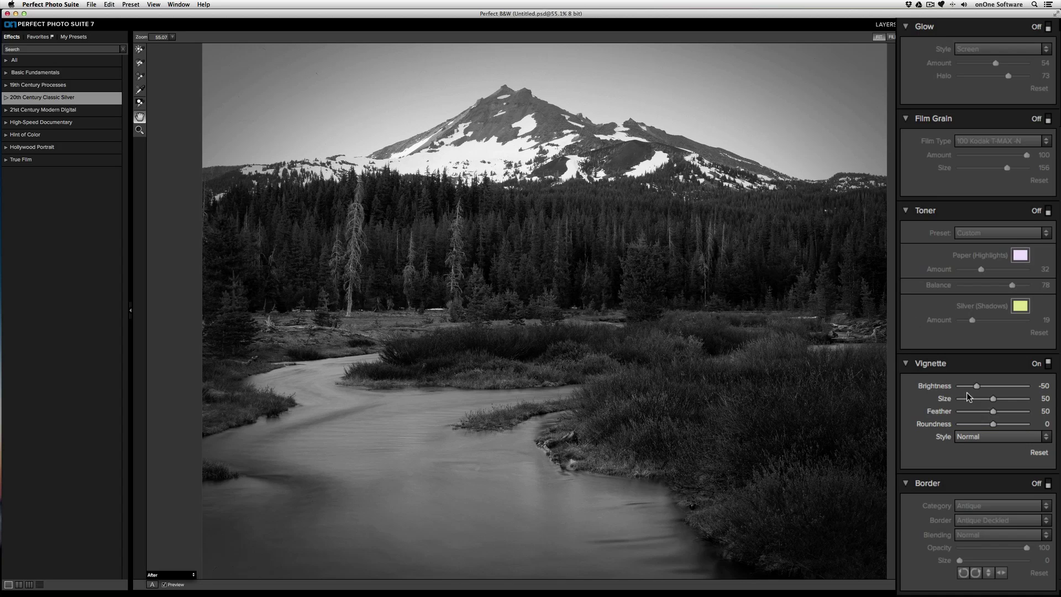
mouse_move(976, 386)
mouse_down()
mouse_move(1014, 390)
mouse_move(971, 386)
mouse_up()
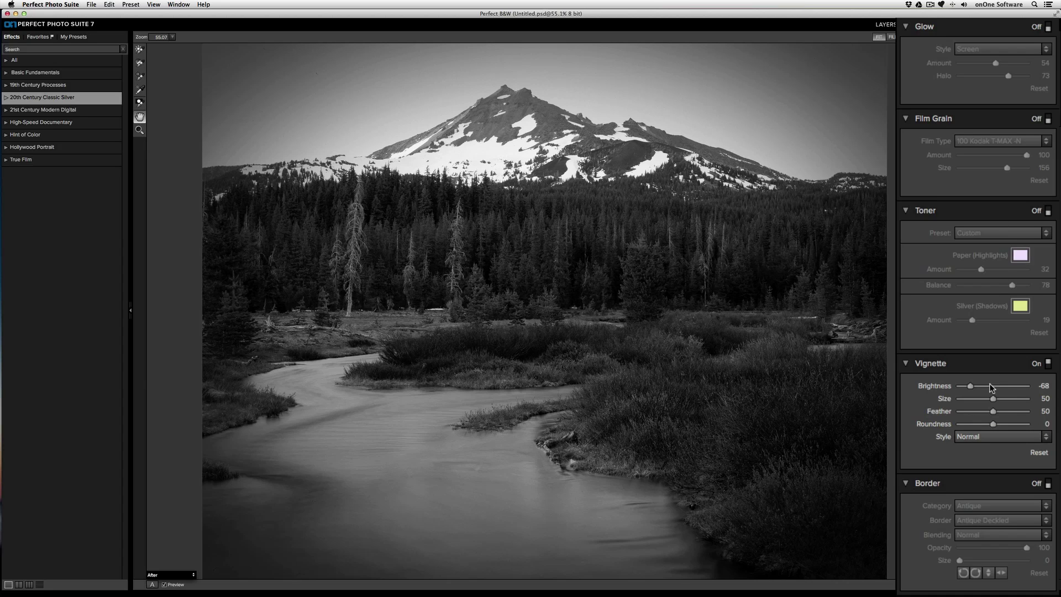
mouse_move(993, 398)
mouse_down()
mouse_move(961, 399)
mouse_move(1009, 398)
mouse_move(983, 406)
mouse_up()
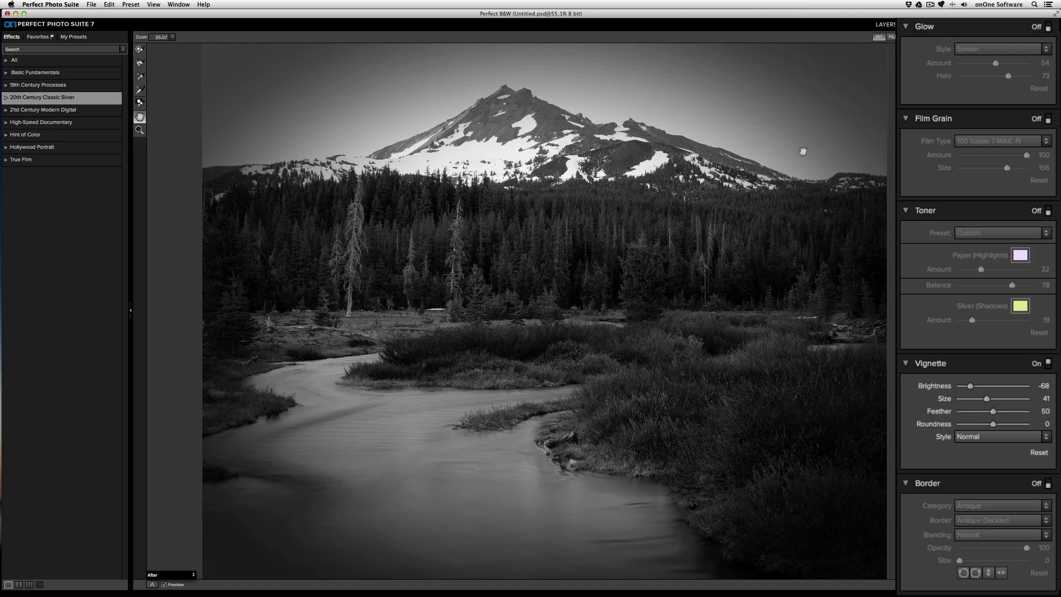
Step: Set vignette Feather to 0 and Roundness to 100 for a hard-edged circle
drag(992, 413, 935, 409)
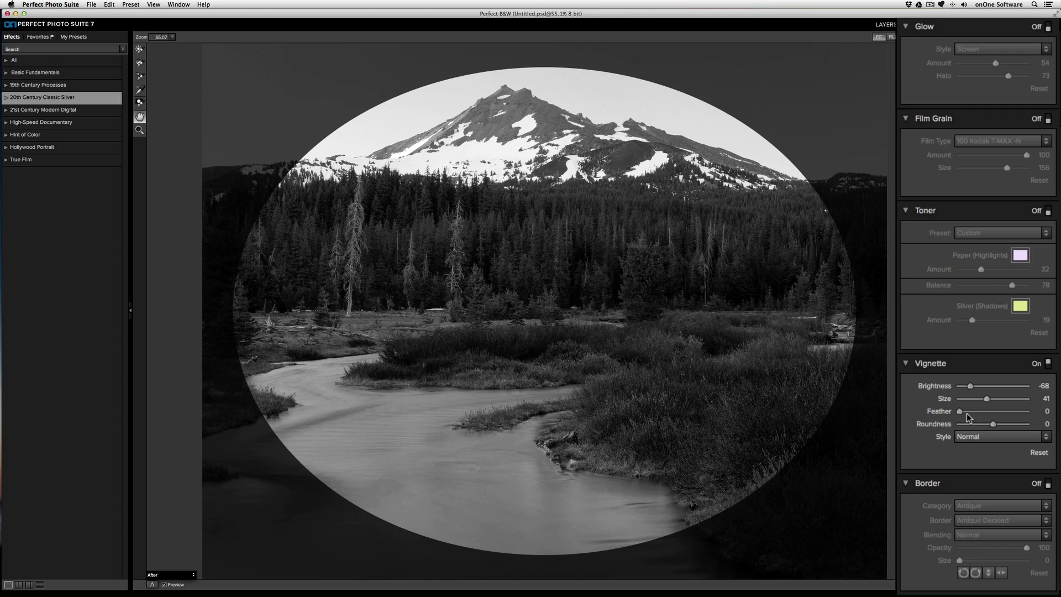
drag(960, 411, 1045, 421)
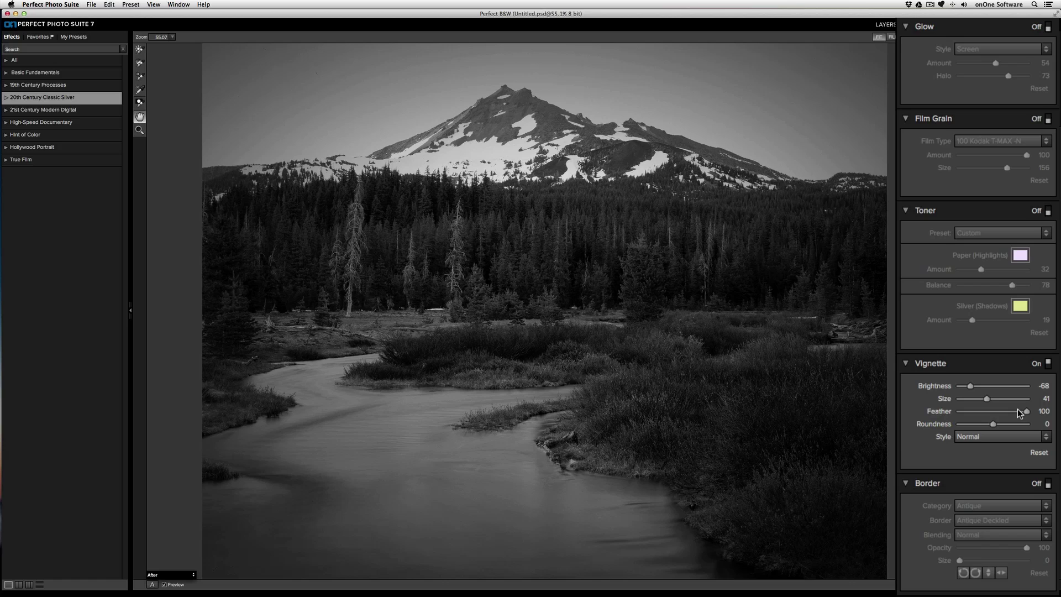
drag(1026, 416, 951, 422)
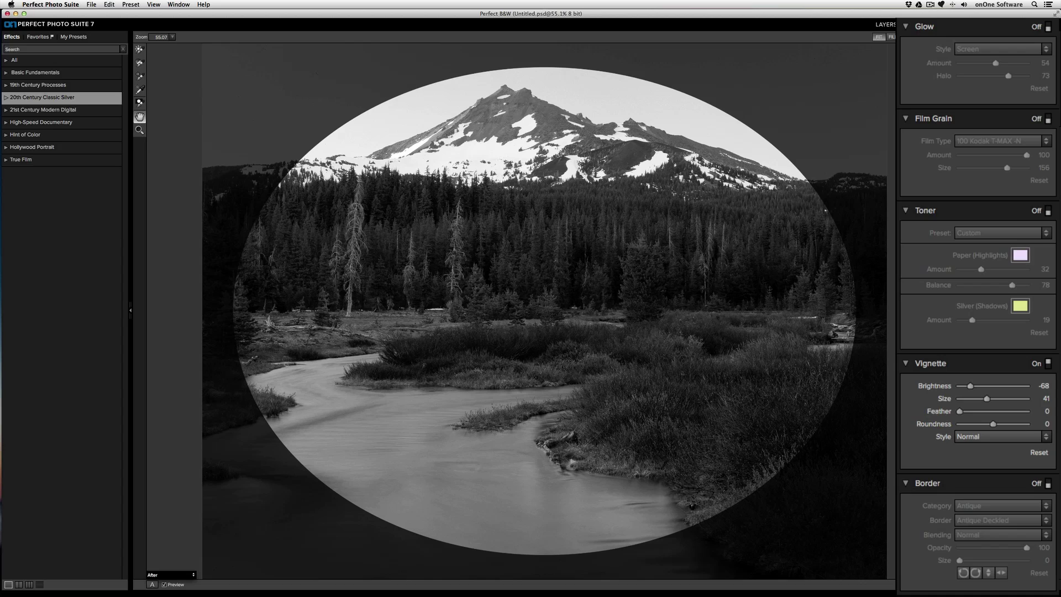
drag(993, 424, 953, 430)
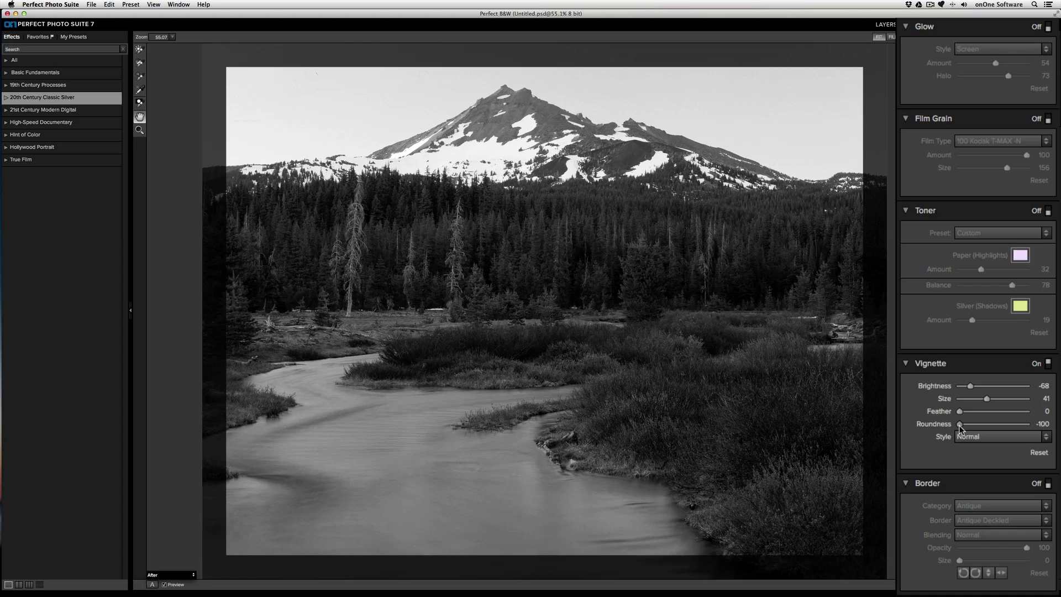
drag(961, 426, 1043, 425)
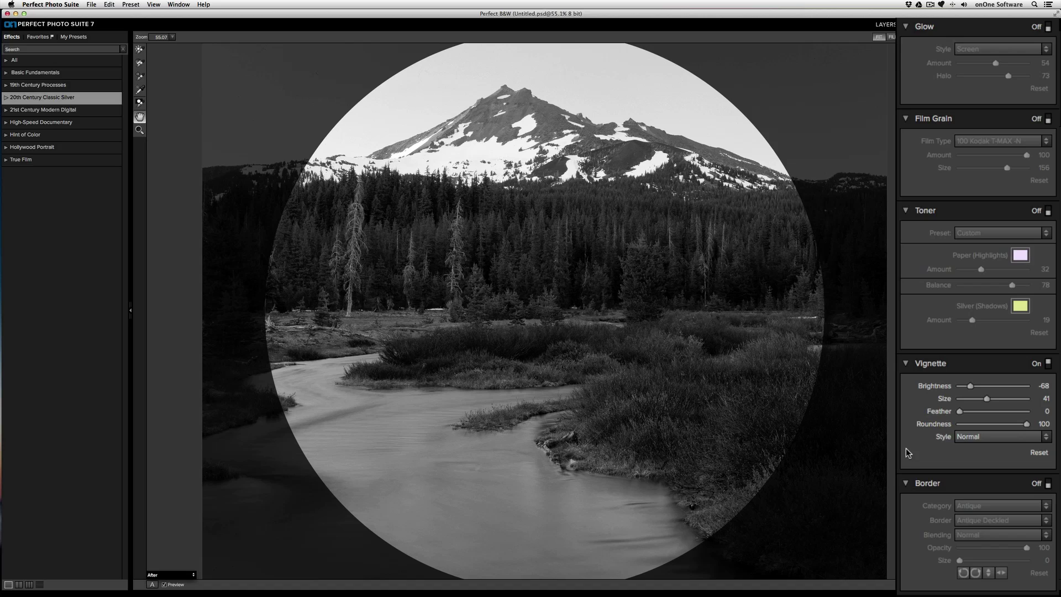
Step: Keep the Normal vignette style and switch the vignette off
click(982, 436)
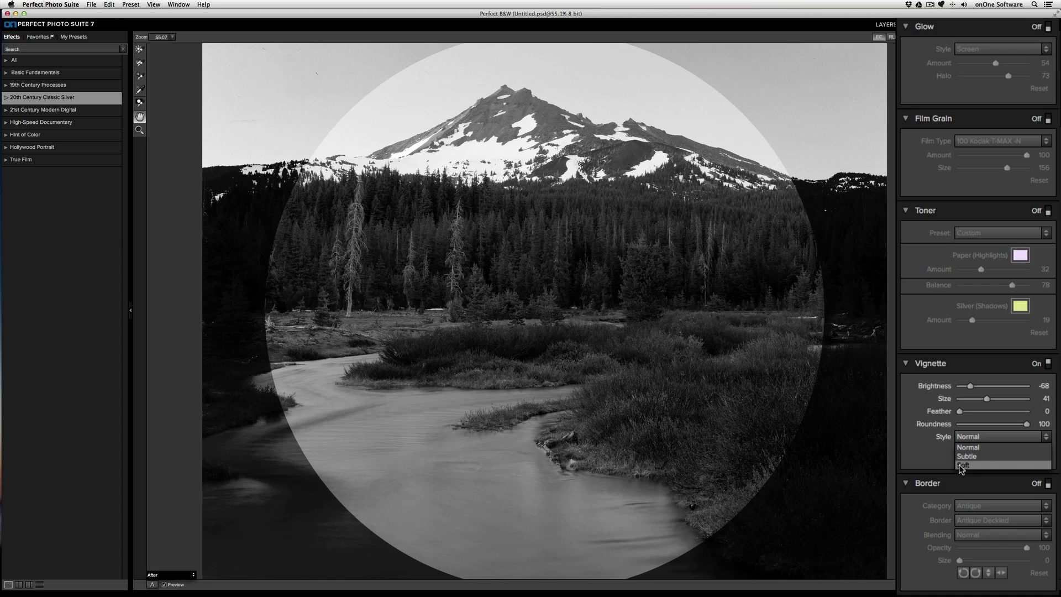
click(950, 434)
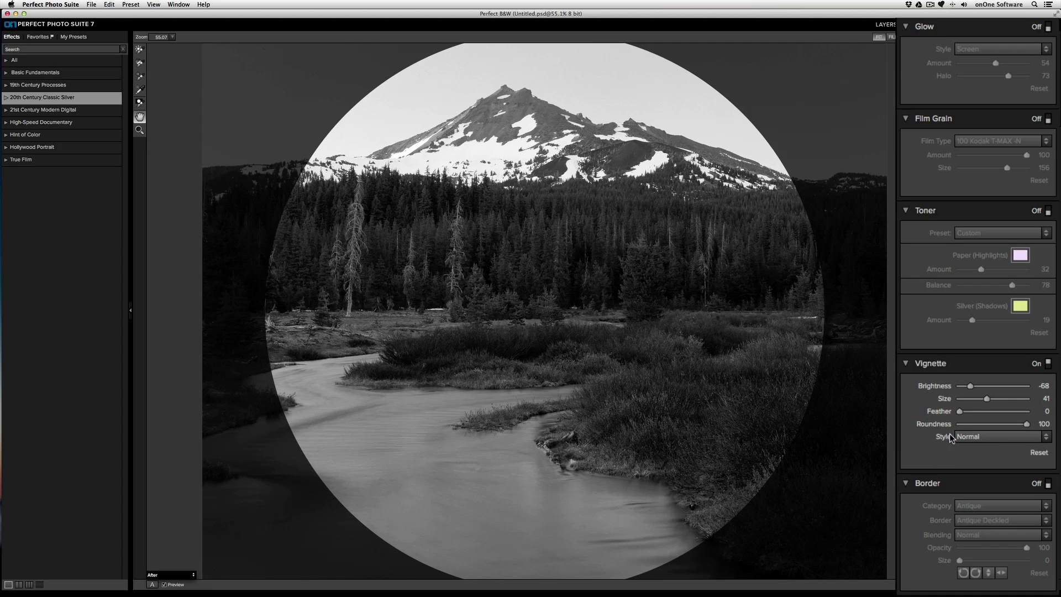
click(1048, 364)
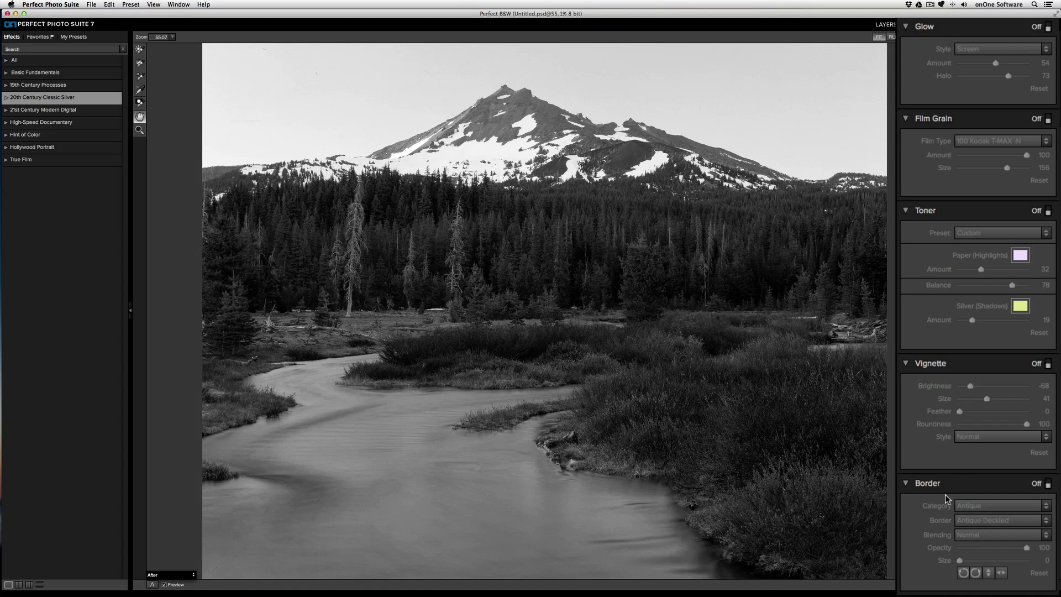
Step: Turn Border on with Sloppy Border 9 from the Sloppy Borders category
click(1048, 484)
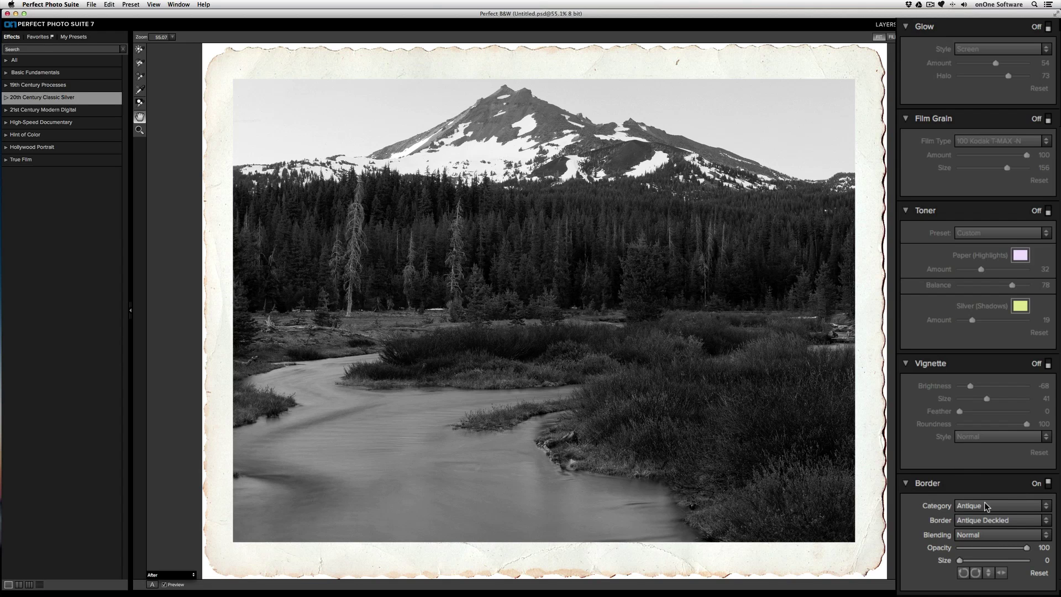
click(991, 508)
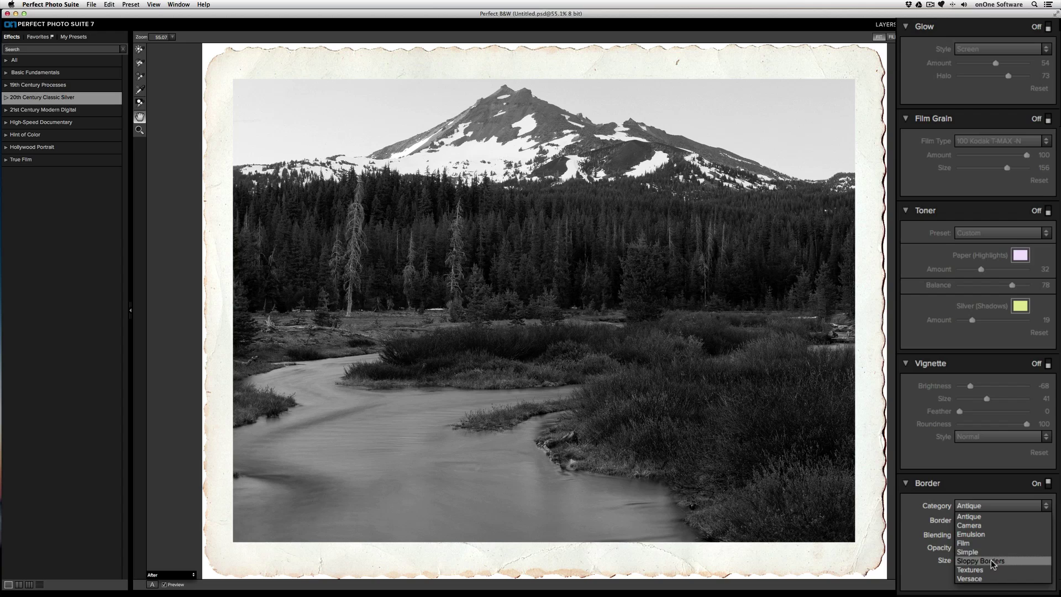
click(990, 560)
click(972, 522)
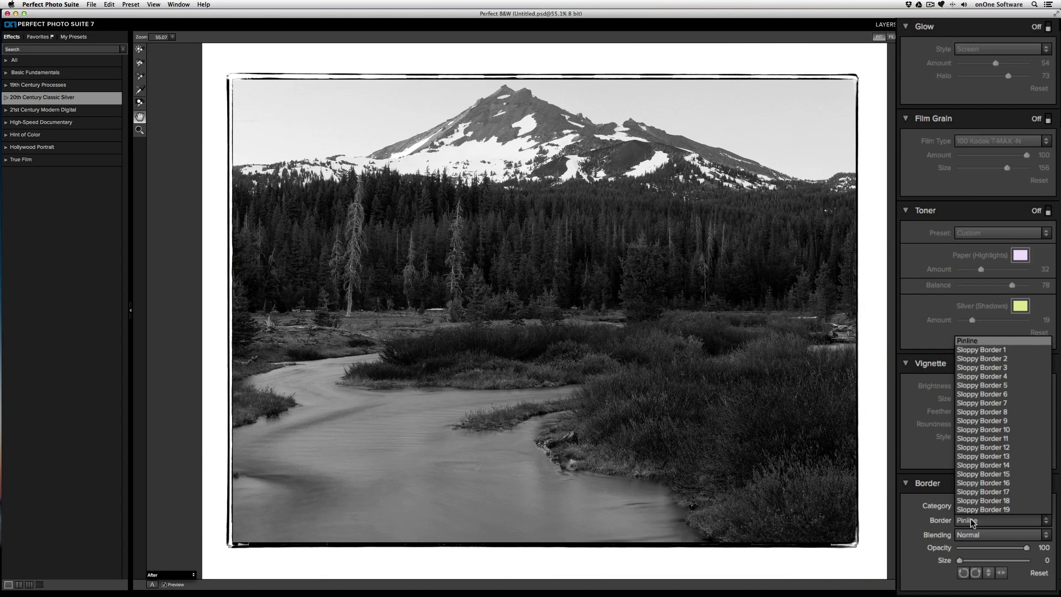
click(995, 421)
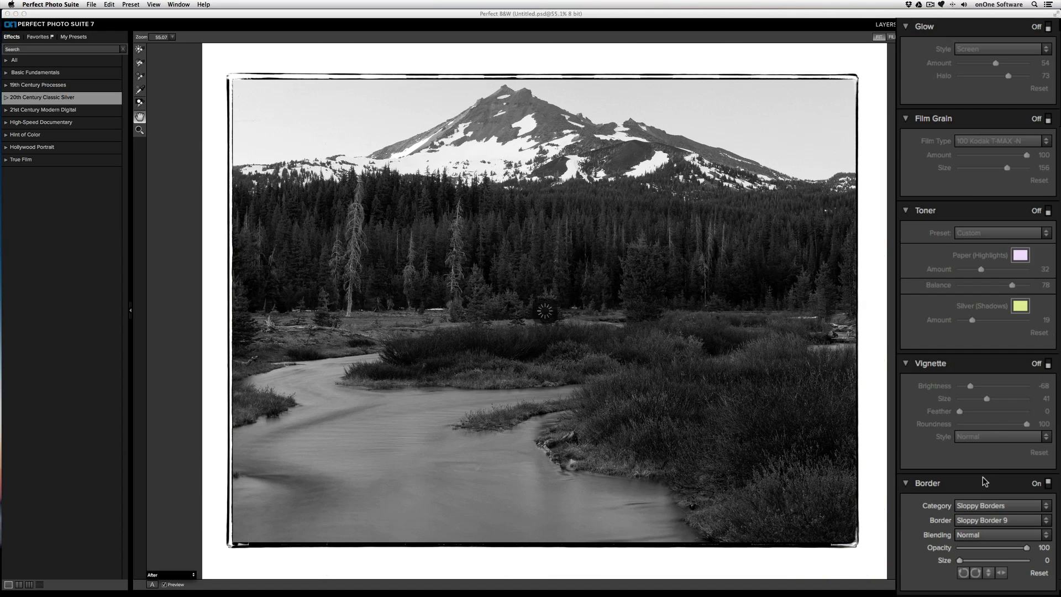
click(966, 535)
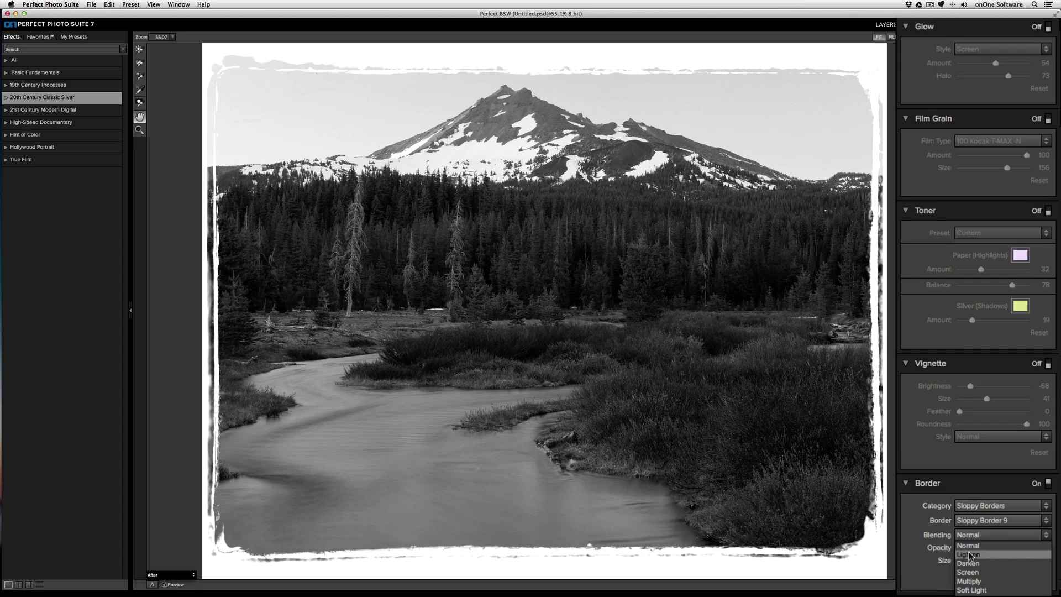
Step: Blend the border with Multiply, lower its opacity and set Size to 4
click(969, 581)
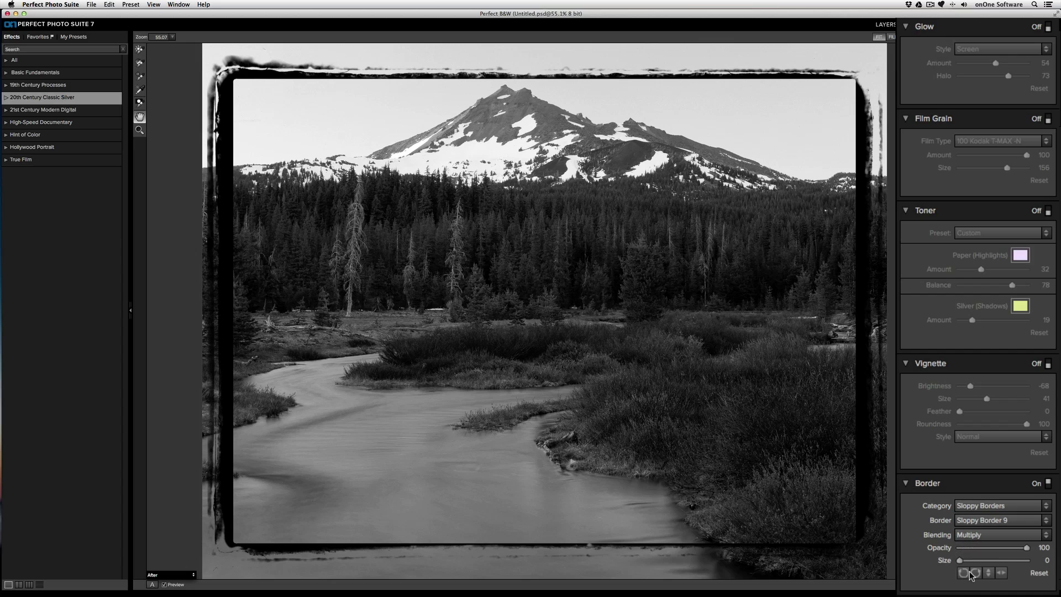
mouse_move(1013, 548)
mouse_down()
mouse_move(954, 553)
mouse_move(1031, 542)
mouse_up()
drag(970, 560, 971, 566)
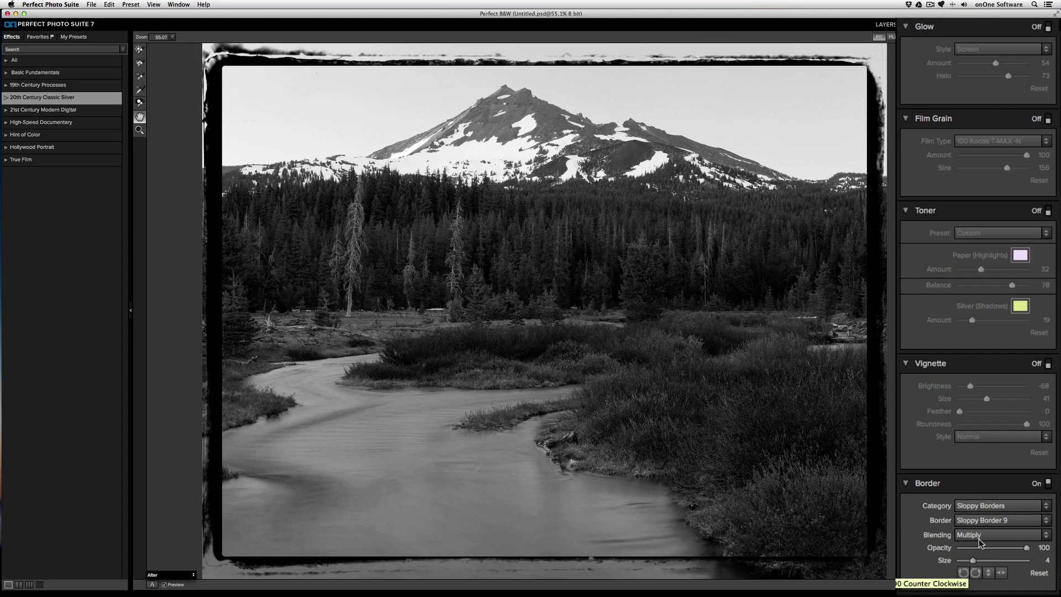
Step: Rotate the border a quarter turn counter-clockwise, flip it both ways, then switch Border off
click(971, 576)
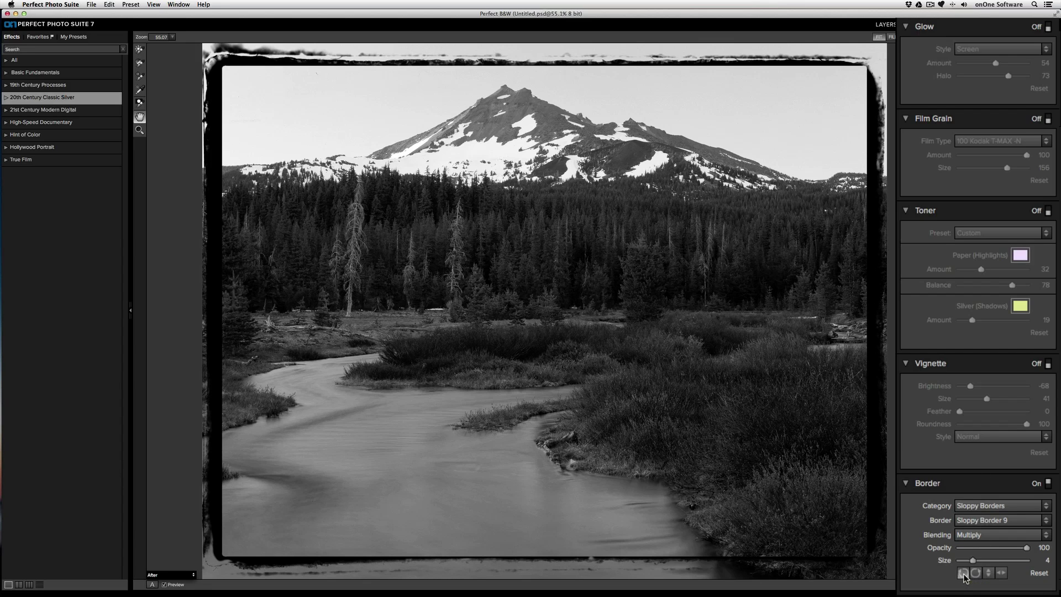
click(985, 575)
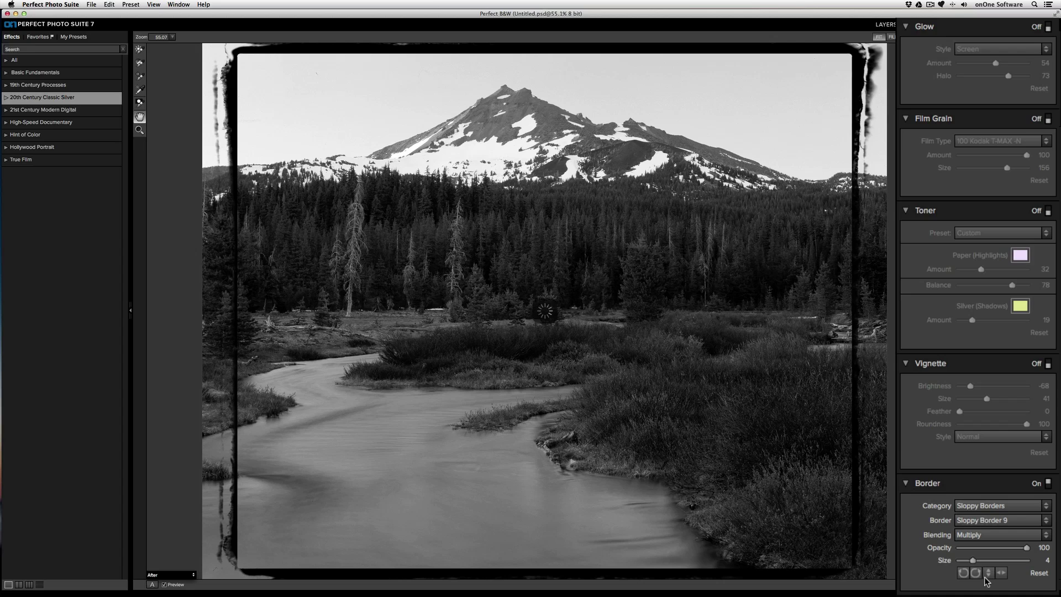
click(1002, 575)
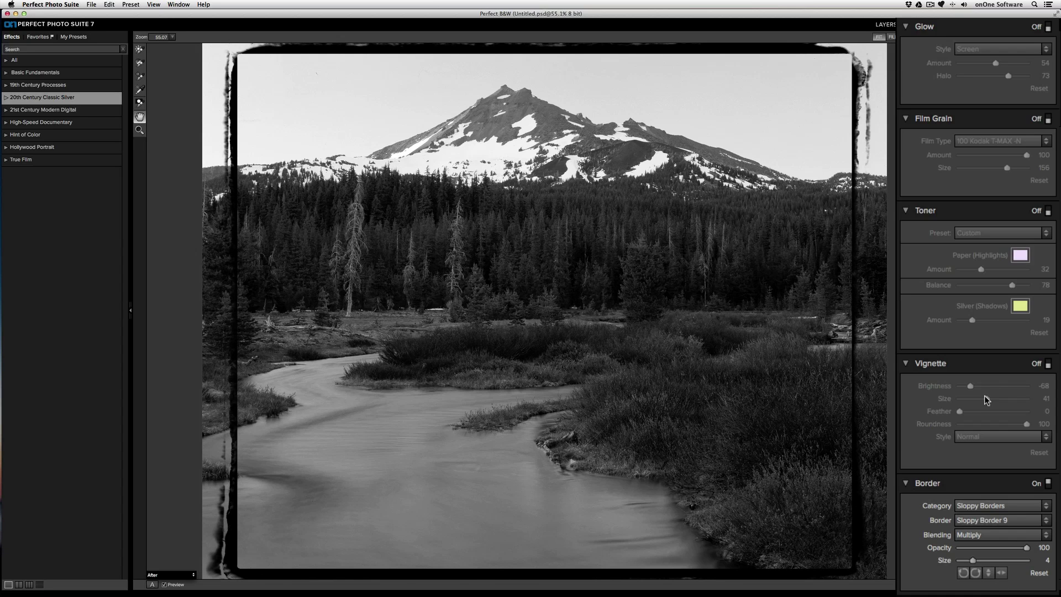
click(1048, 484)
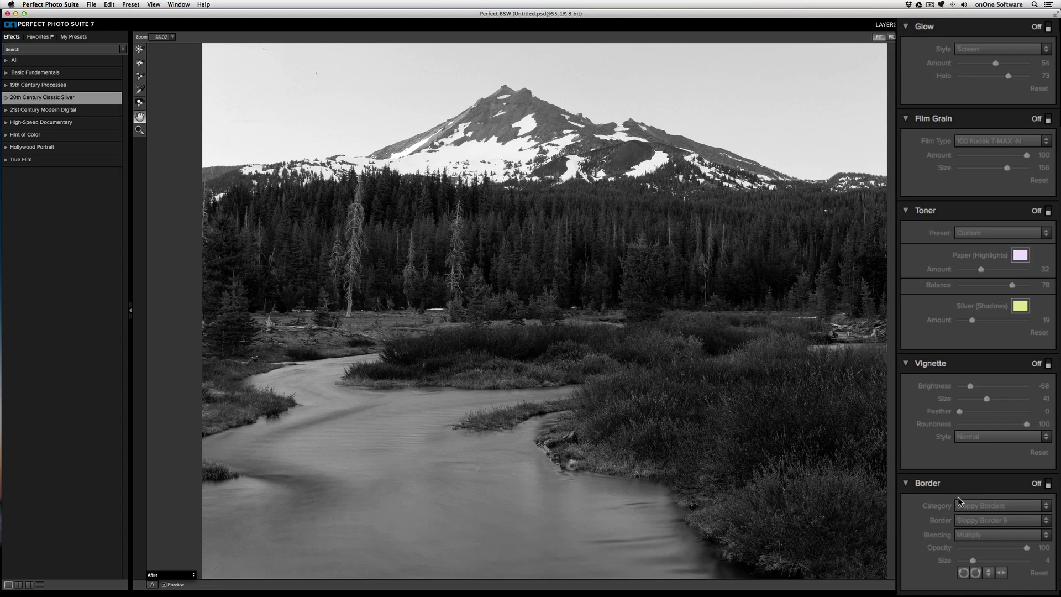